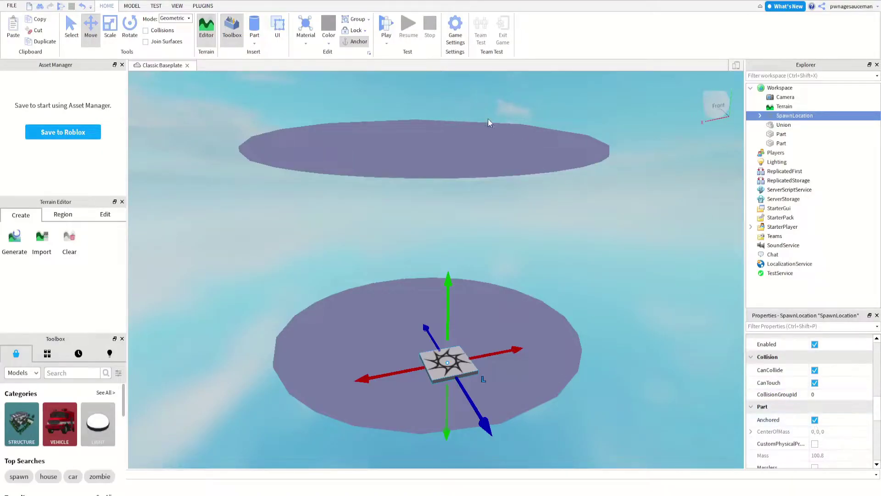
Start a playtest and run the avatar forward off the spawn pad with W
click(387, 35)
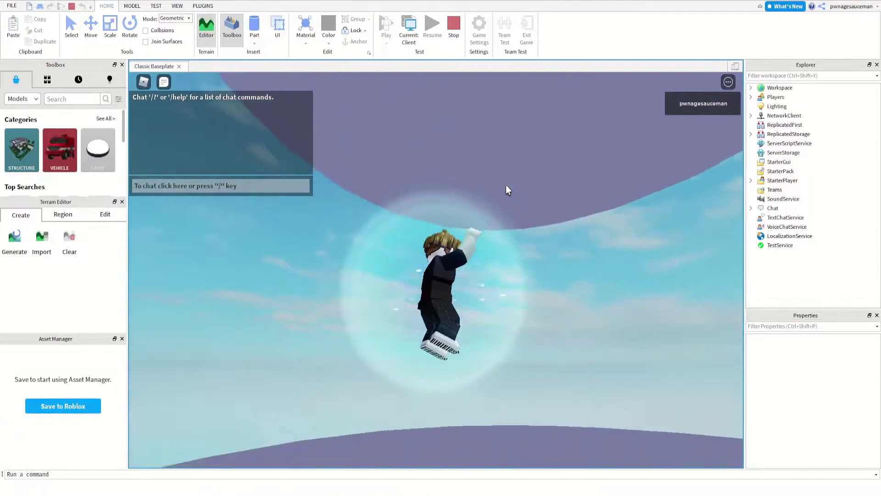
key(w)
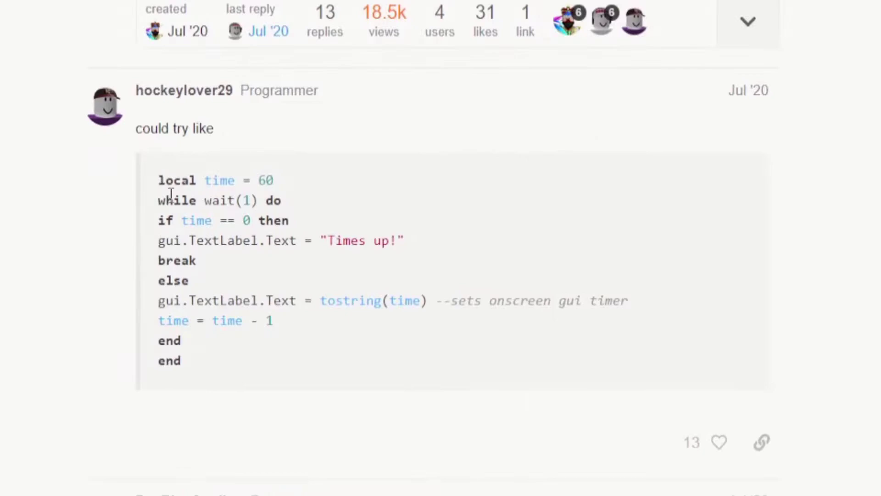
Select the countdown-timer code block, then the code that destroys breakable parts
drag(160, 182, 194, 364)
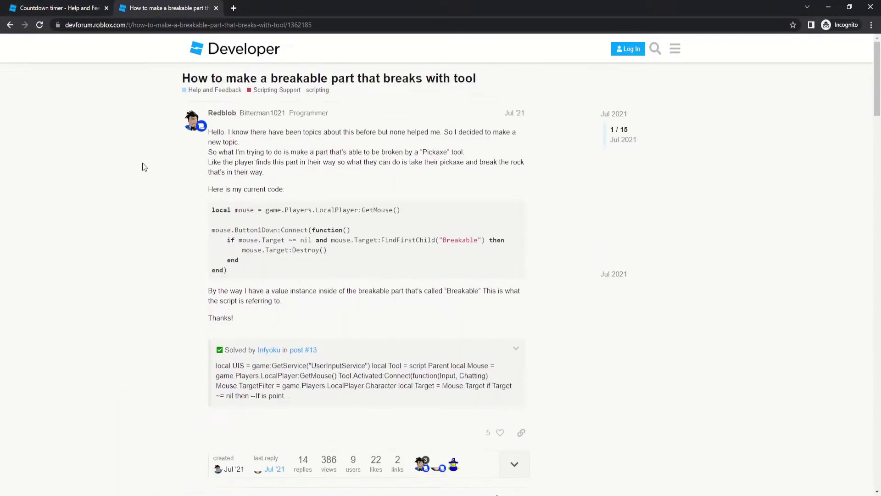
scroll(143, 163, down, 4)
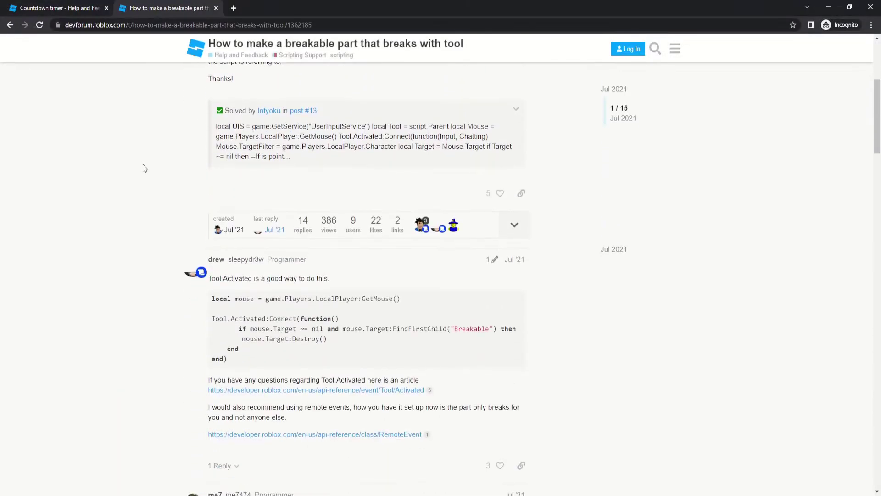
scroll(143, 165, down, 2)
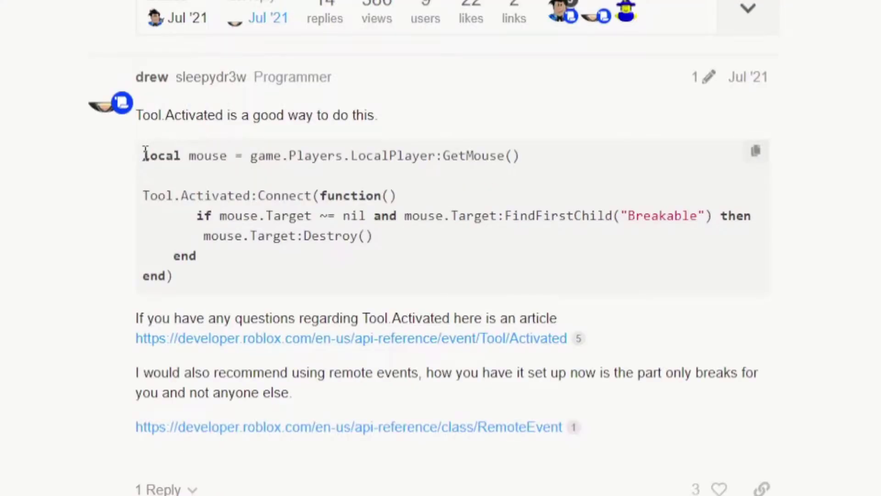
drag(145, 154, 189, 281)
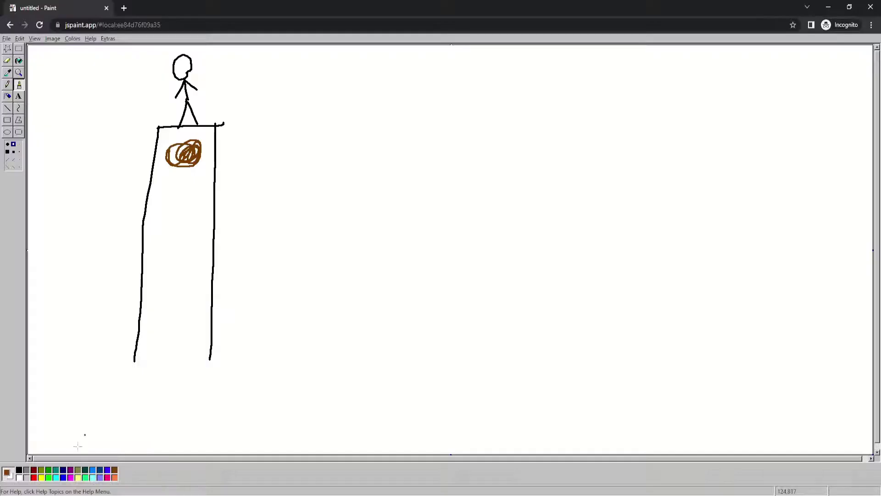
Sketch a tower of yellow and gray blocks with a downward arrow beside it
drag(181, 201, 187, 199)
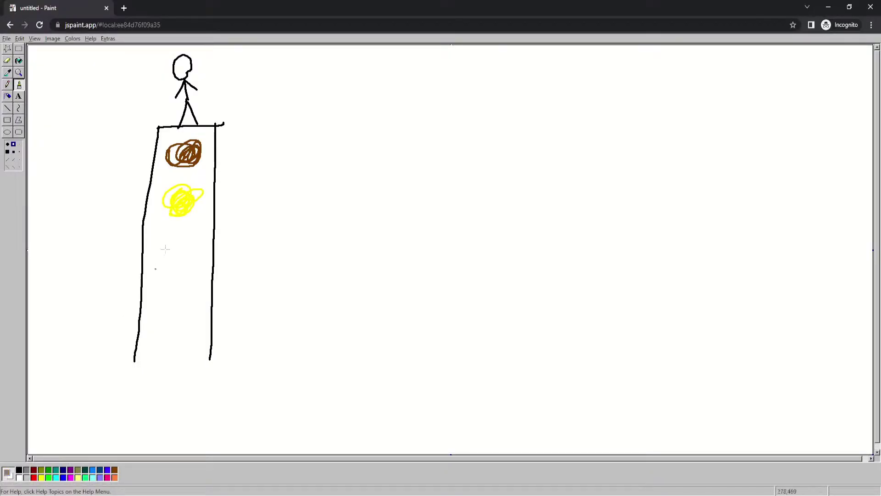
drag(166, 249, 181, 248)
drag(178, 287, 177, 294)
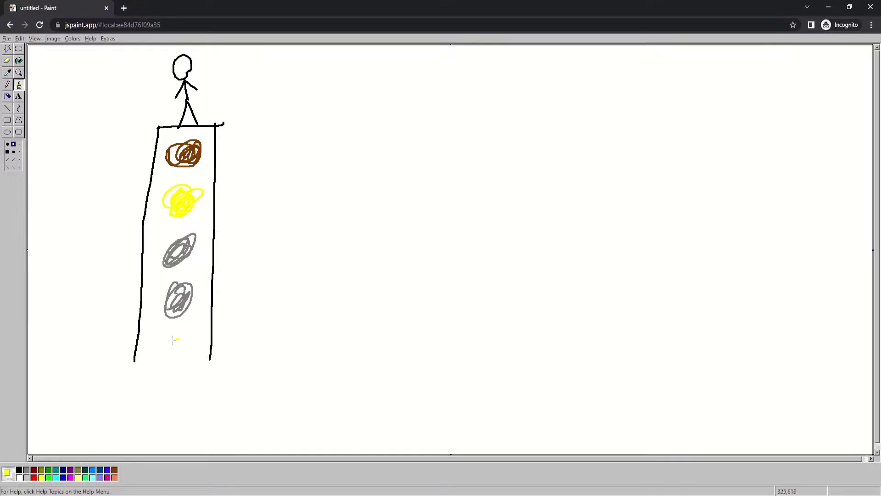
mouse_move(174, 340)
mouse_down()
mouse_move(168, 348)
mouse_move(214, 357)
mouse_up()
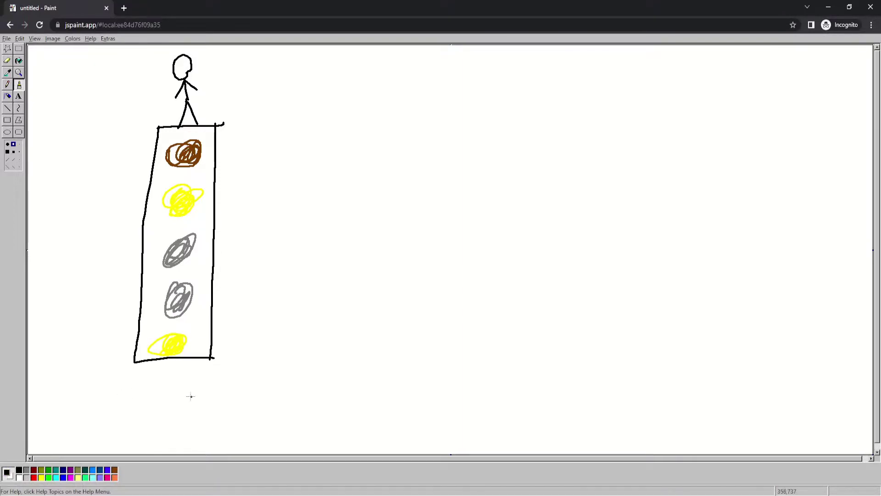
drag(249, 208, 249, 357)
drag(232, 326, 274, 329)
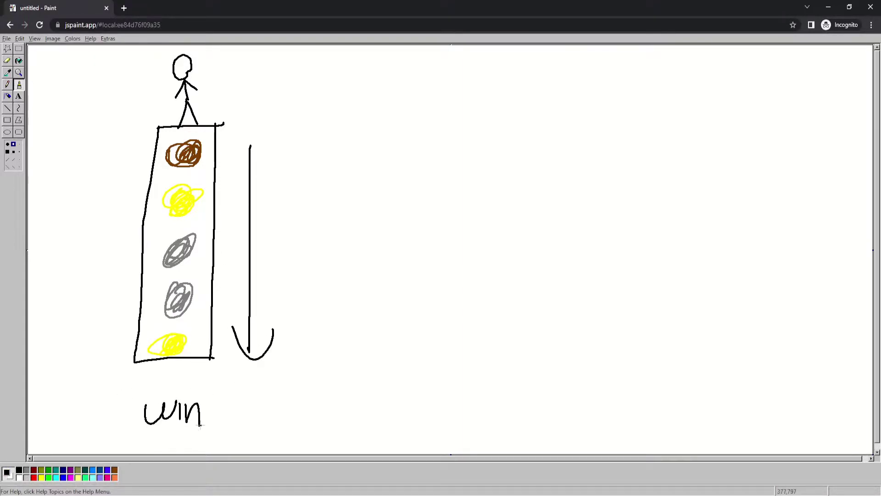
Draw a horizontal lane with a stick figure, wall, dirt and yellow blocks, plus a black line above
drag(408, 314, 715, 316)
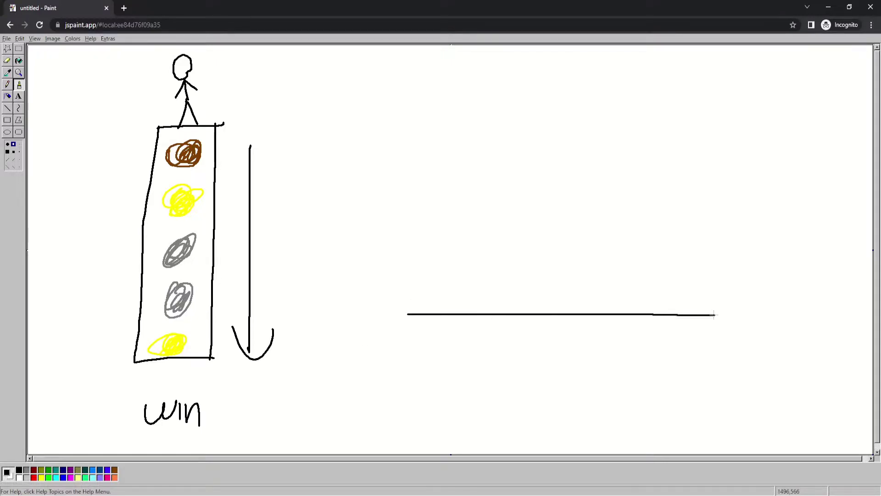
drag(410, 314, 425, 314)
drag(414, 244, 415, 246)
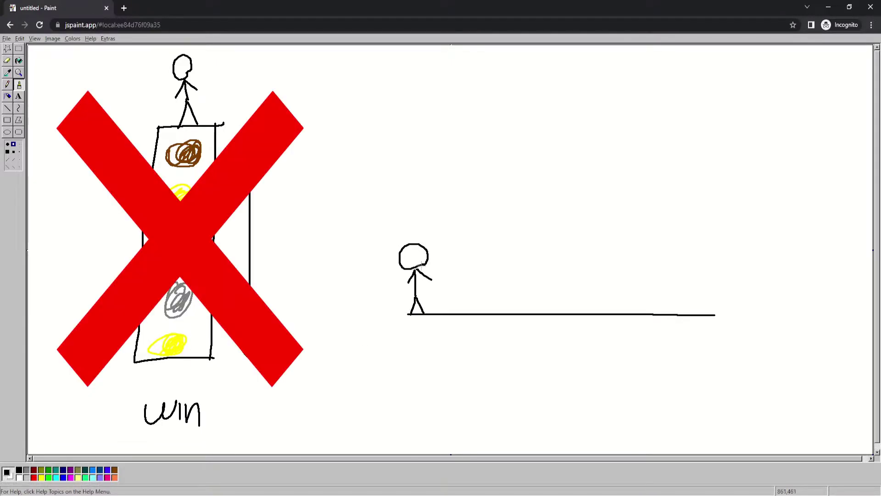
drag(446, 319, 444, 231)
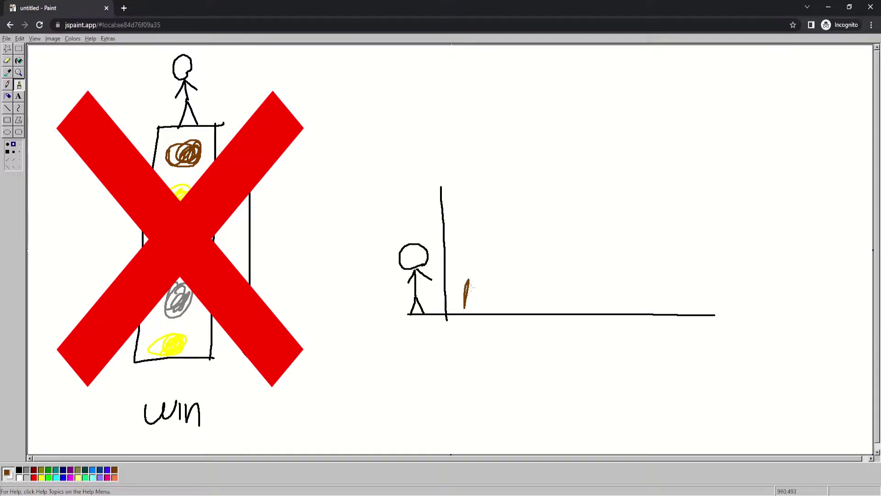
drag(472, 288, 493, 291)
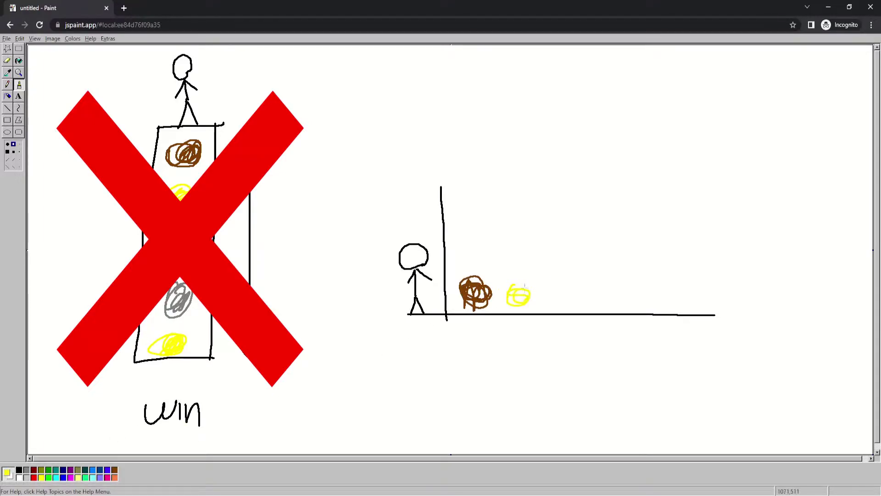
mouse_move(555, 304)
mouse_down()
mouse_move(559, 288)
mouse_move(655, 303)
mouse_move(686, 213)
mouse_up()
click(19, 470)
mouse_move(474, 259)
mouse_down()
mouse_move(661, 250)
mouse_move(645, 265)
mouse_up()
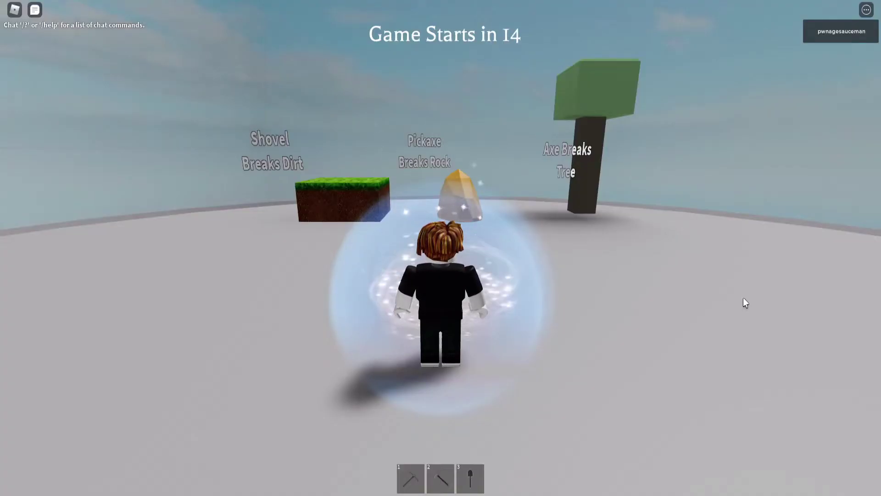
Run toward the dirt, rock and tree, cycle pickaxe, axe and shovel, and orbit the camera
key(w)
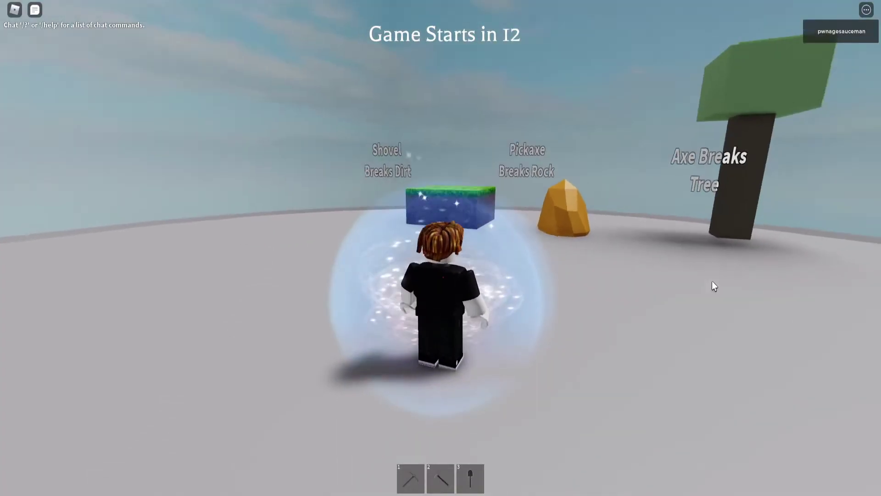
key(1)
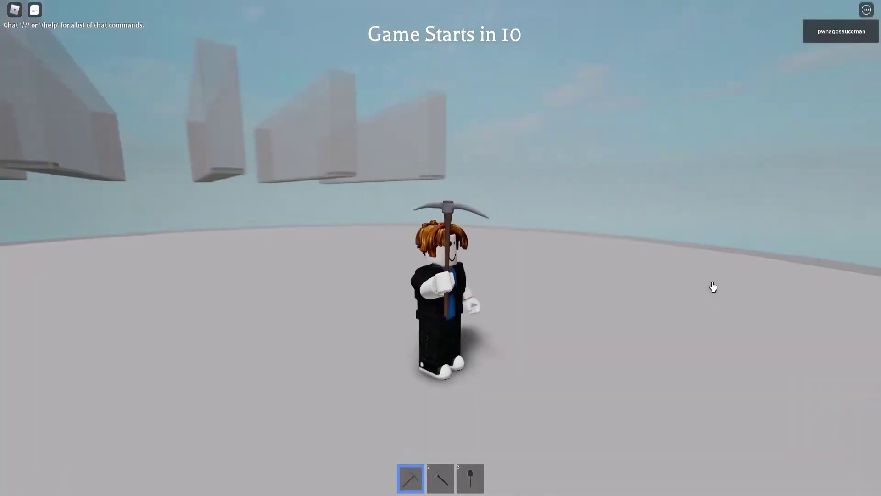
key(2)
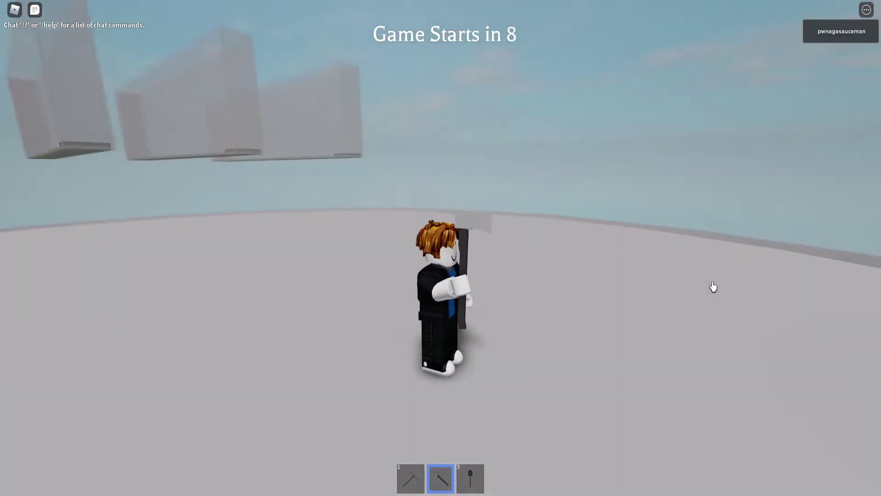
key(3)
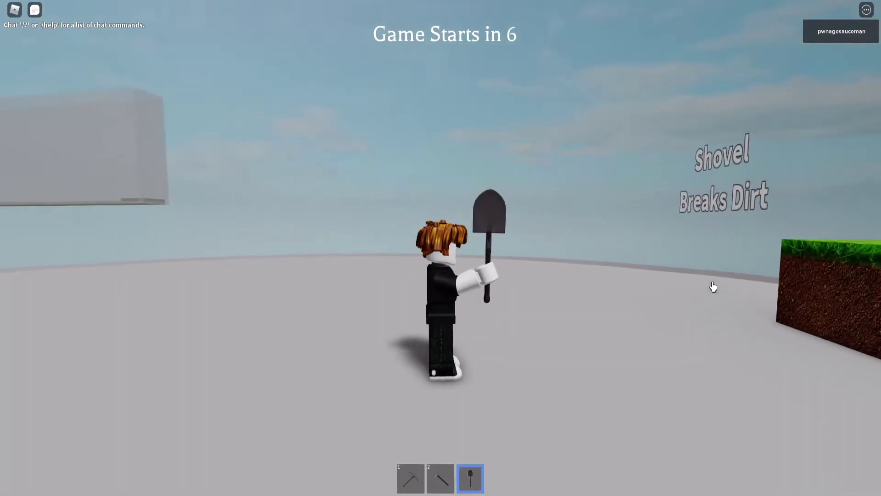
right_drag(492, 43, 458, 107)
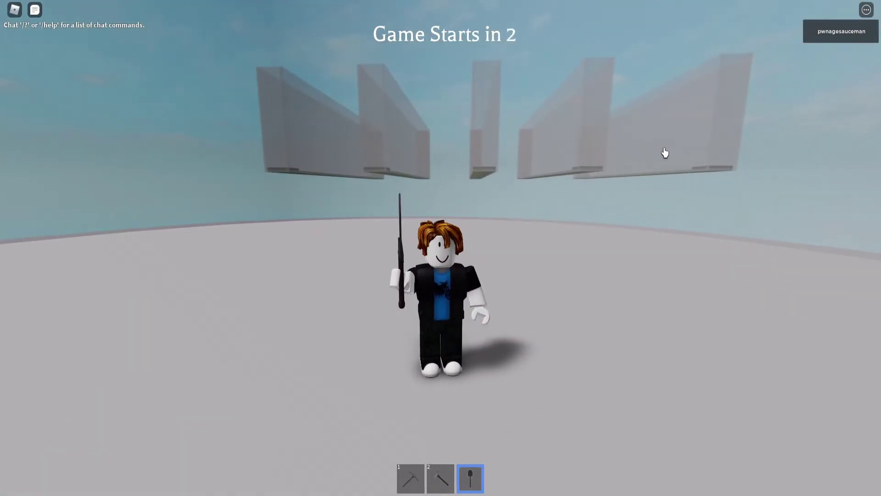
mouse_move(407, 158)
right_down()
mouse_move(530, 160)
mouse_move(496, 167)
right_up()
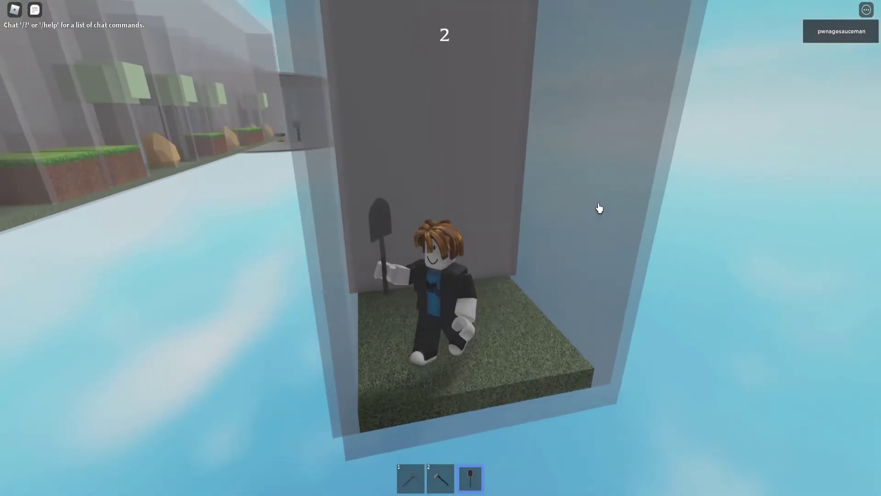
Walk into the lane, dig through two grass blocks and chop the first tree with the axe
key(w)
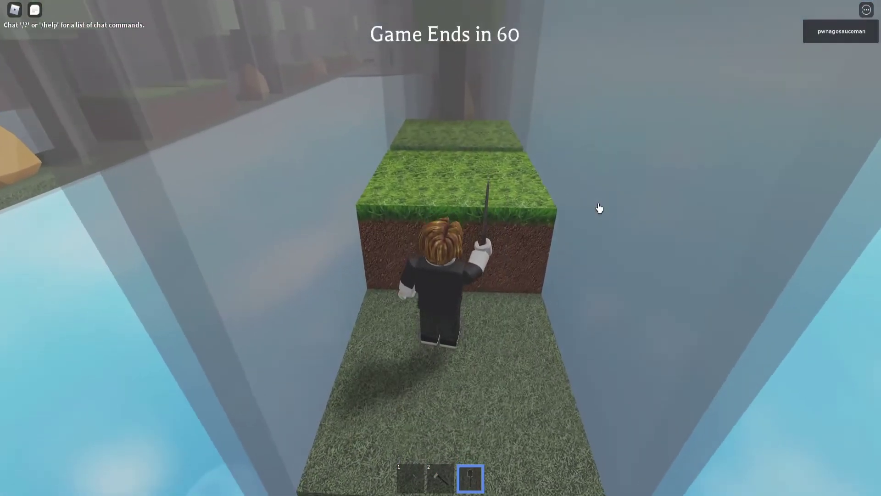
key(w)
click(598, 205)
key(w)
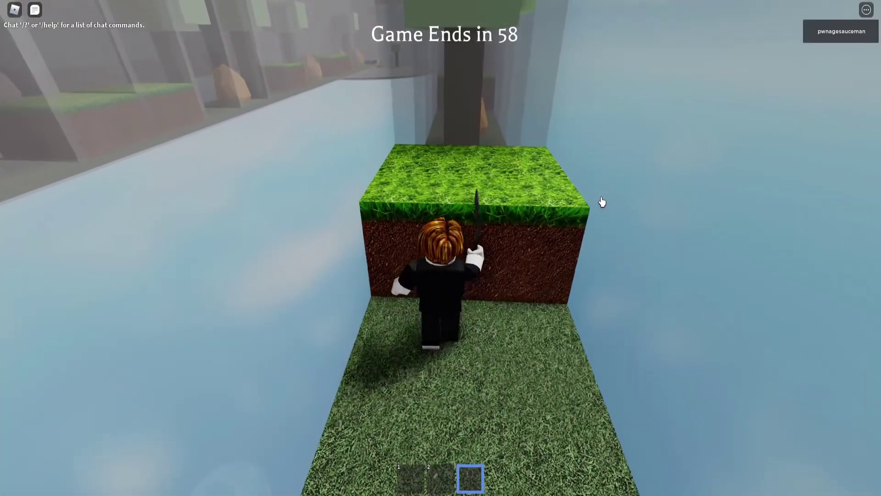
click(602, 202)
key(w)
key(2)
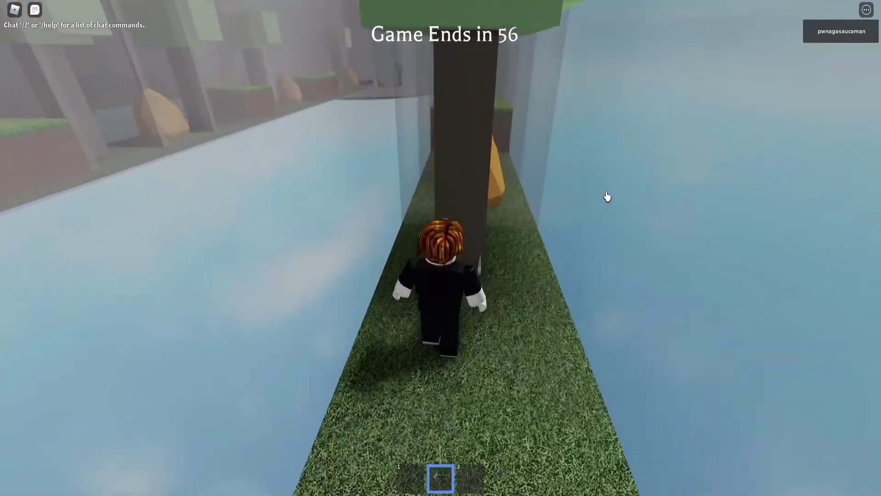
click(607, 198)
Break the gold rocks and grass block ahead, switching between pickaxe and shovel
key(w)
key(1)
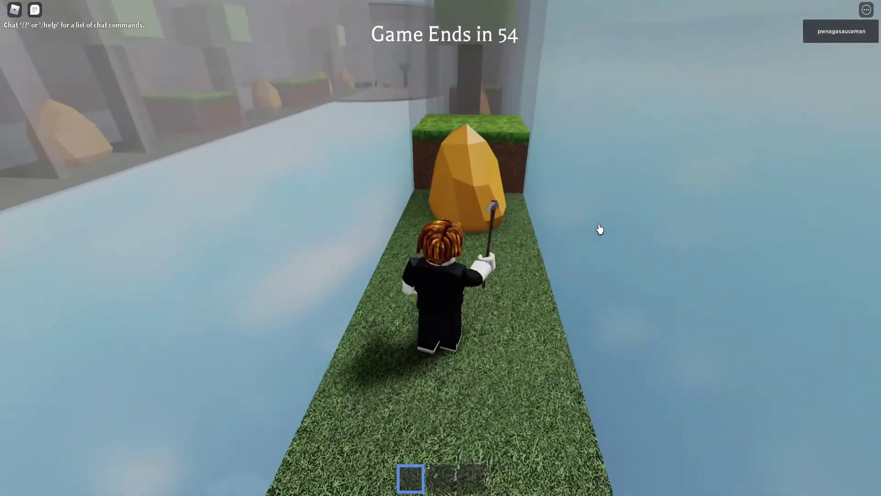
key(w)
click(600, 229)
key(3)
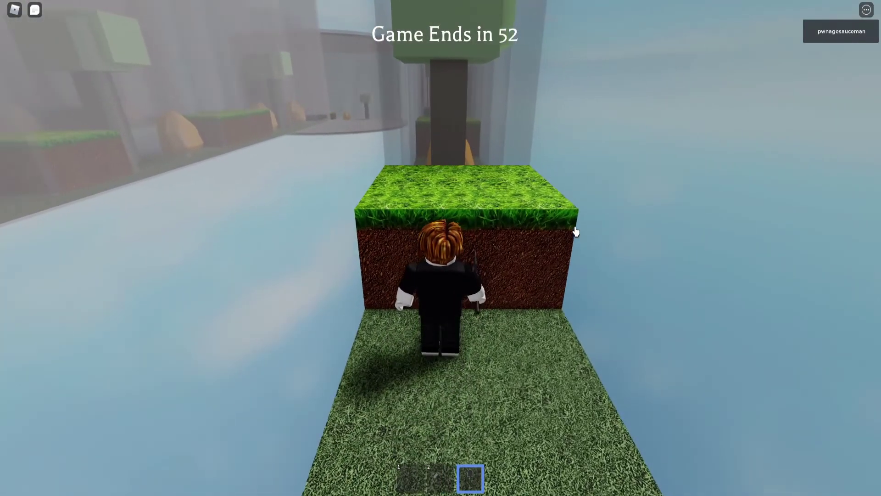
click(576, 232)
key(w)
key(2)
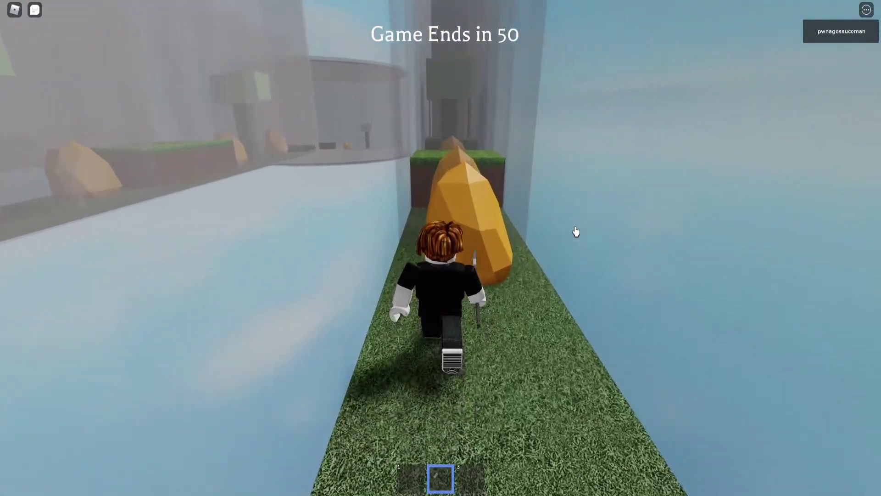
key(1)
key(w)
click(576, 232)
Clear the last grass block, gold rock and tree to win, then look around the lobby
key(3)
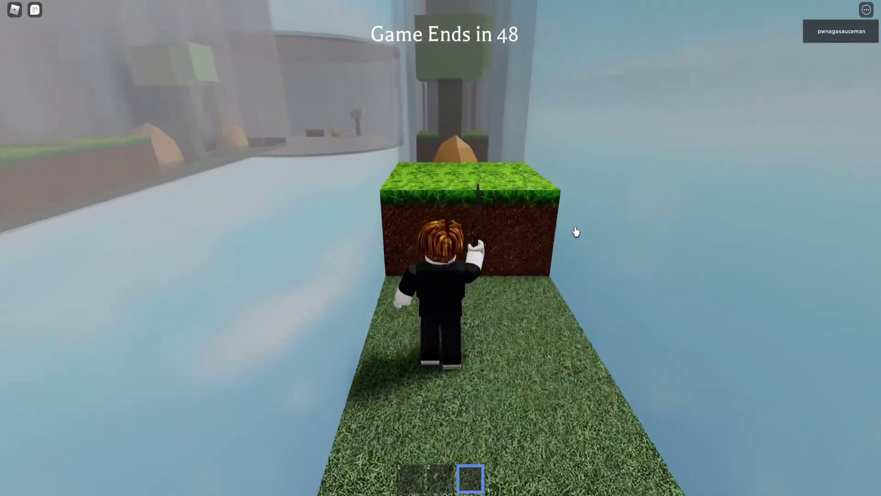
click(576, 233)
key(1)
key(w)
click(575, 233)
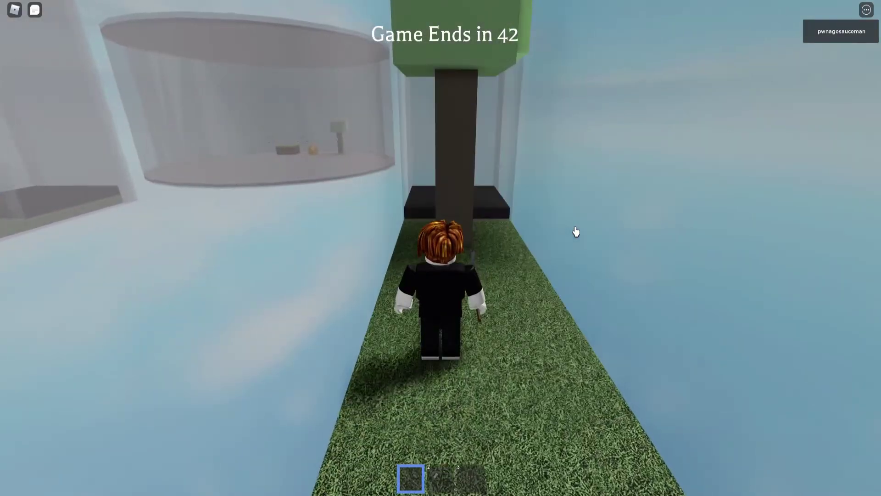
key(2)
key(w)
click(576, 232)
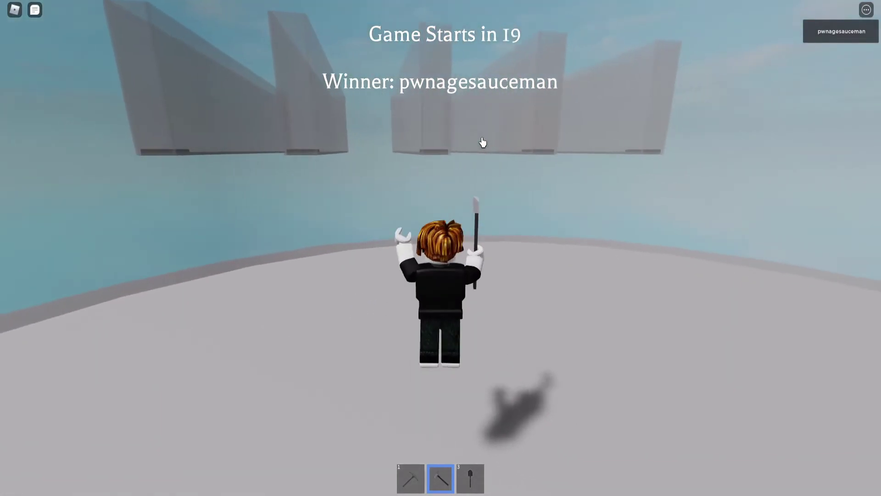
right_drag(483, 143, 483, 143)
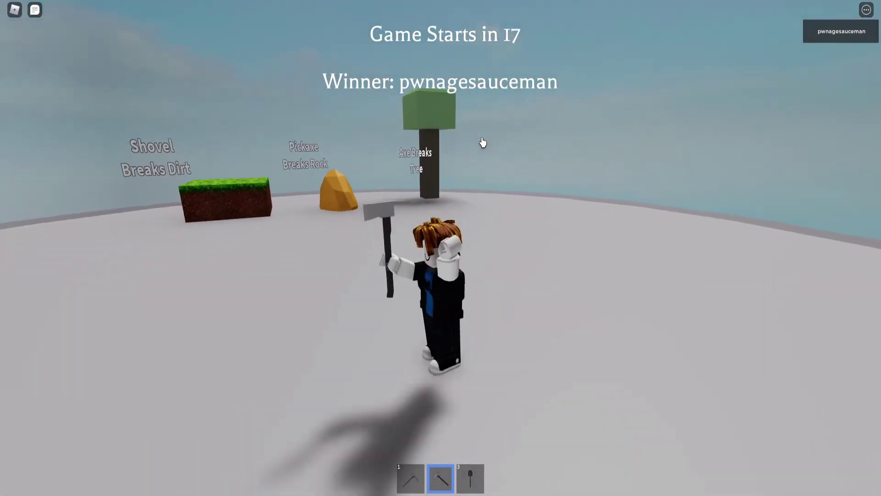
right_drag(483, 142, 483, 143)
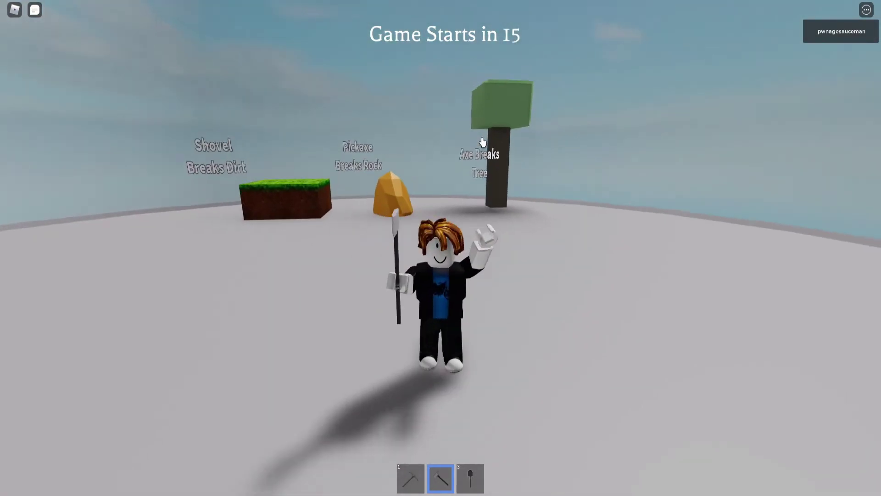
key(w)
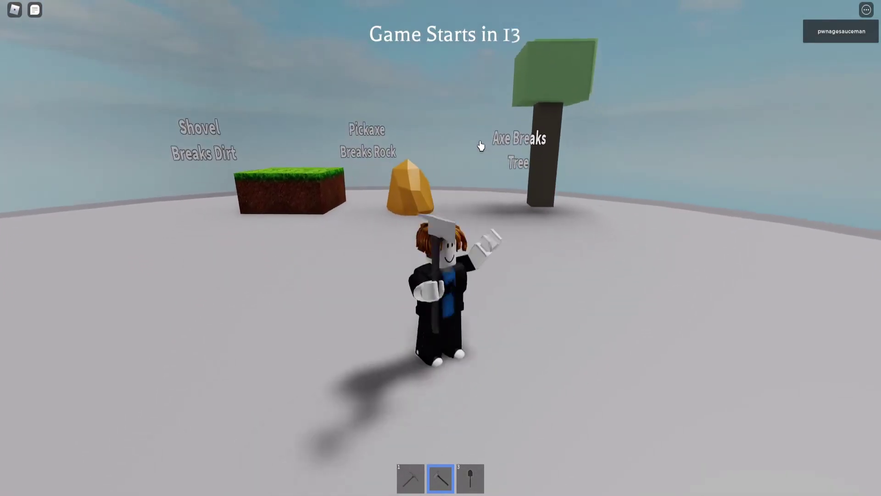